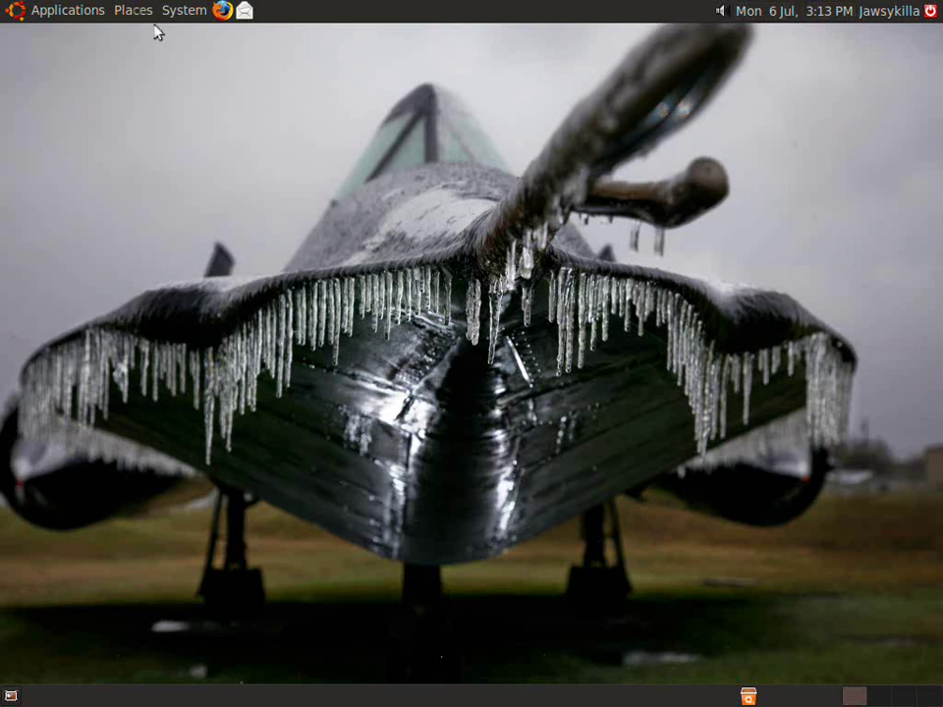
Launch Add/Remove Applications from the Applications menu to check Wine is installed
click(74, 12)
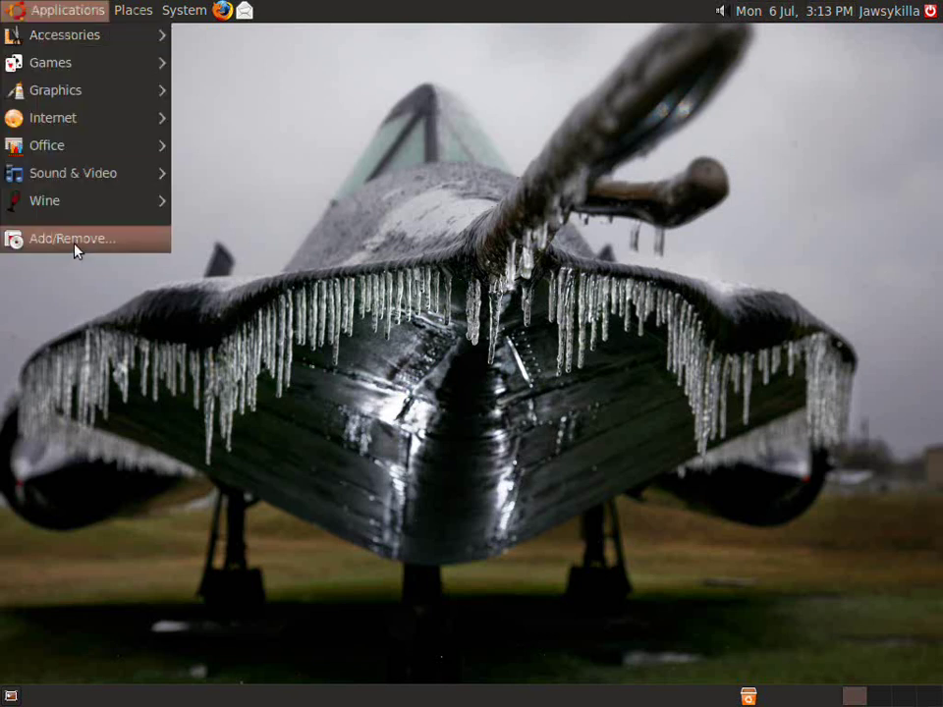
click(55, 182)
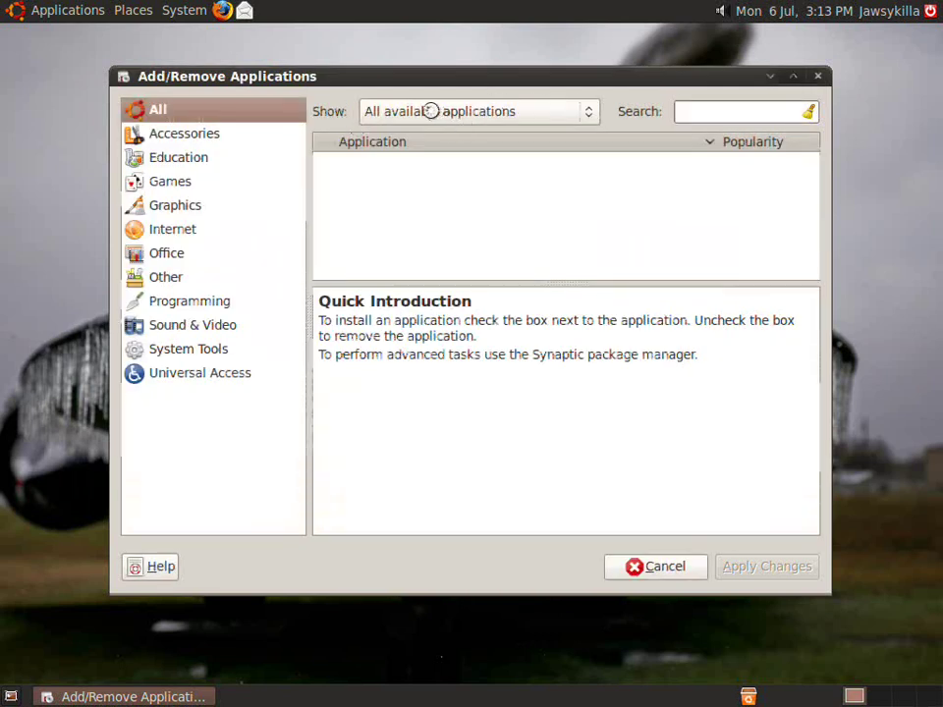
text(w)
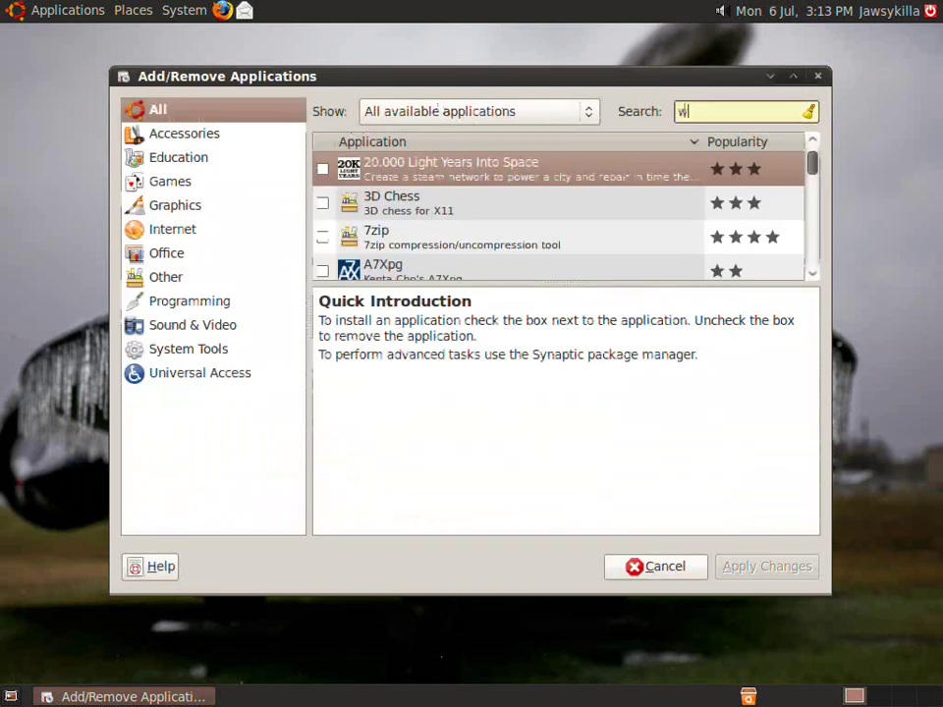
text(ine)
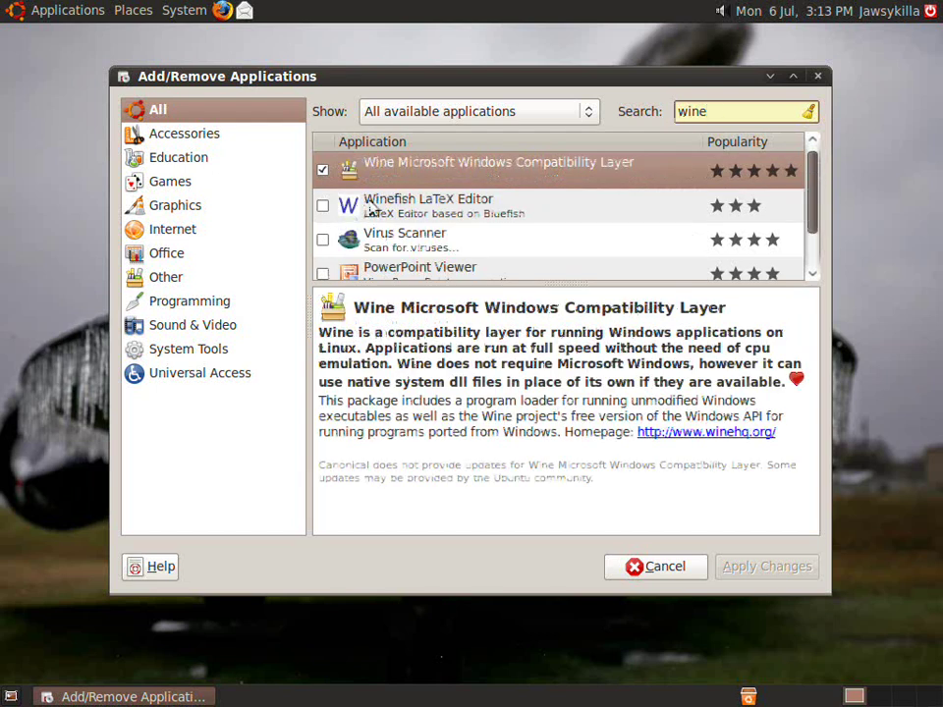
Browse to spotify in Firefox and start signing up for the Free plan
click(817, 77)
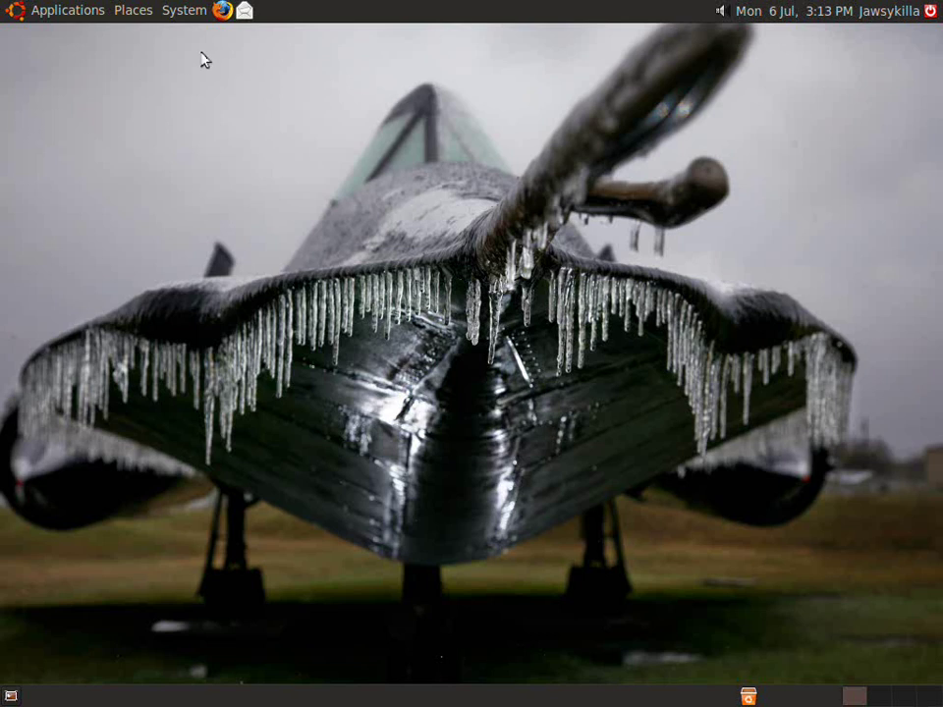
click(224, 12)
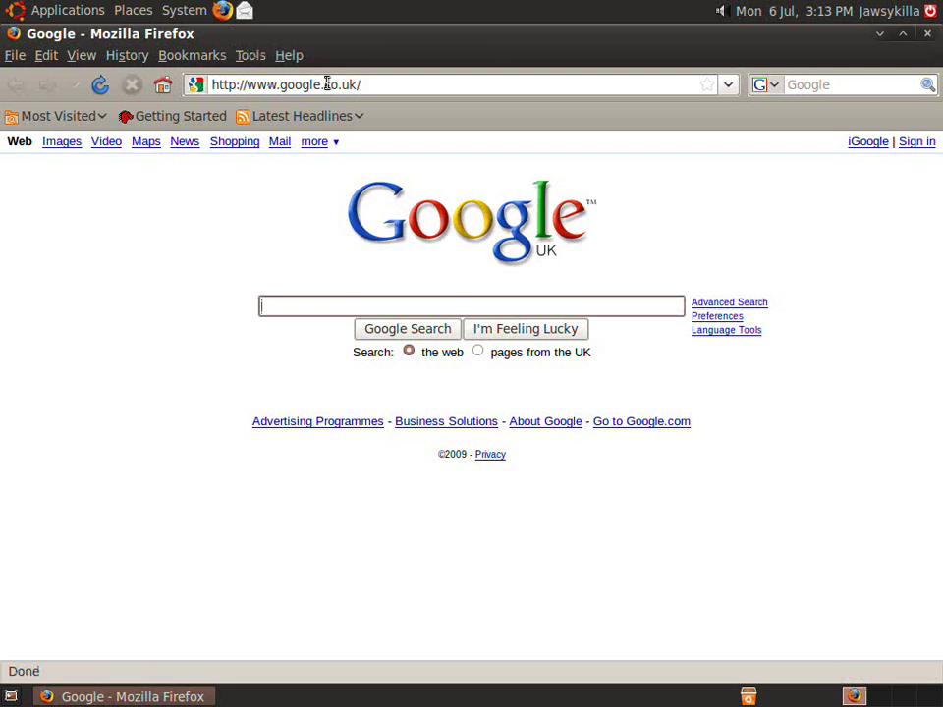
click(326, 84)
text(spot)
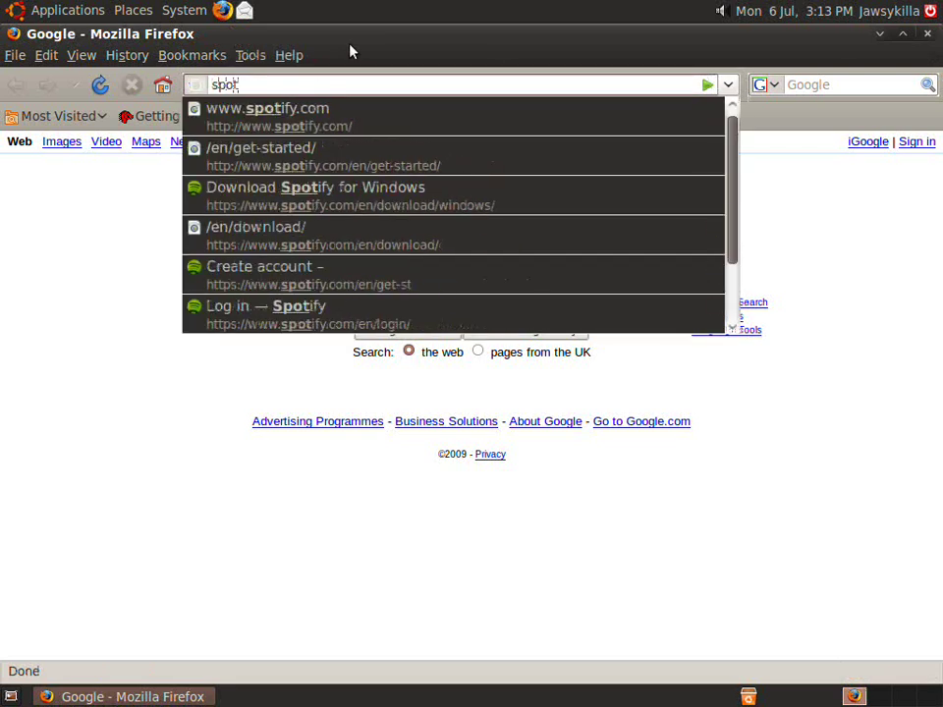
text(ify)
key(Return)
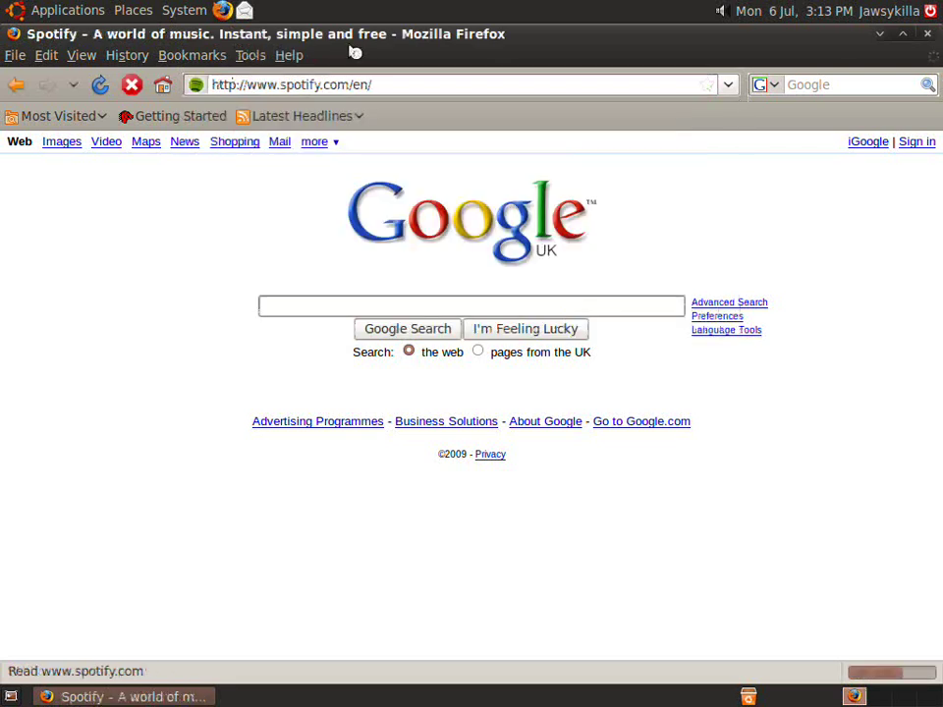
scroll(370, 454, down, 2)
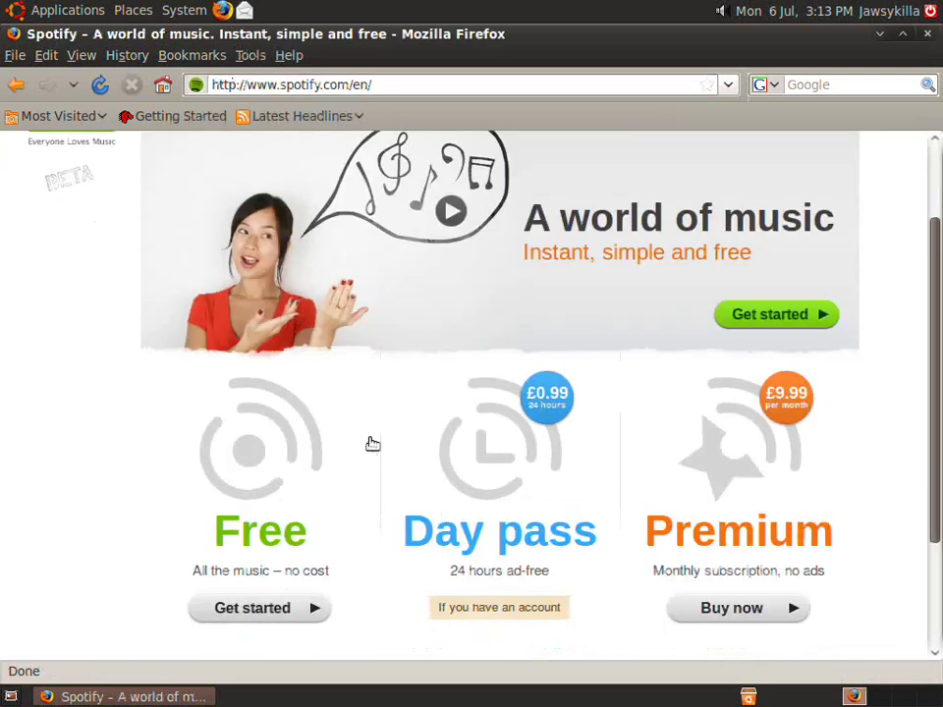
click(269, 613)
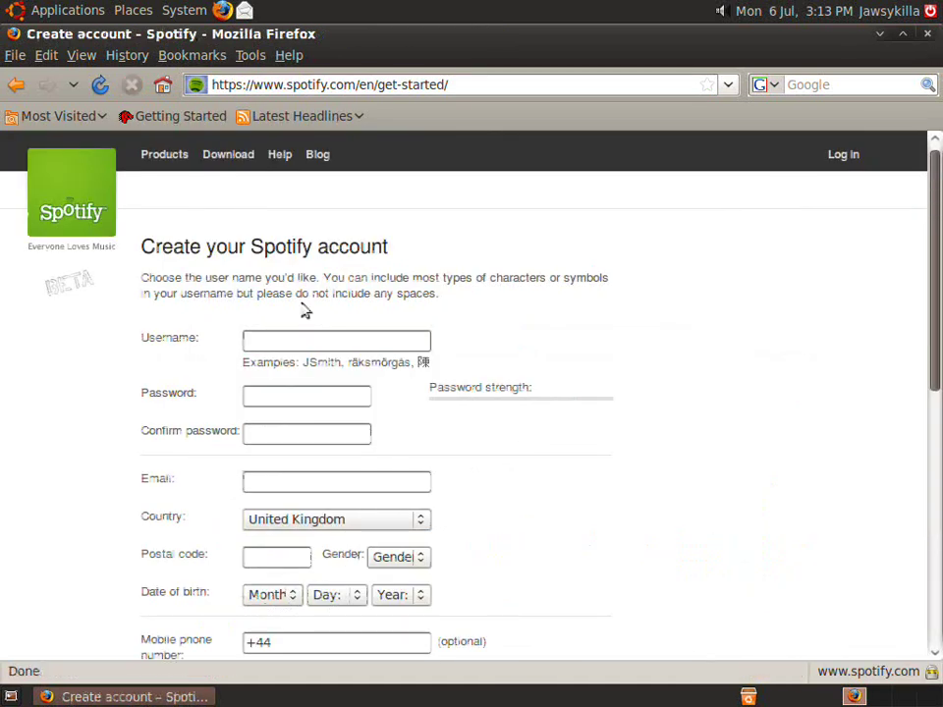
scroll(360, 482, down, 4)
scroll(358, 491, down, 3)
scroll(359, 508, up, 5)
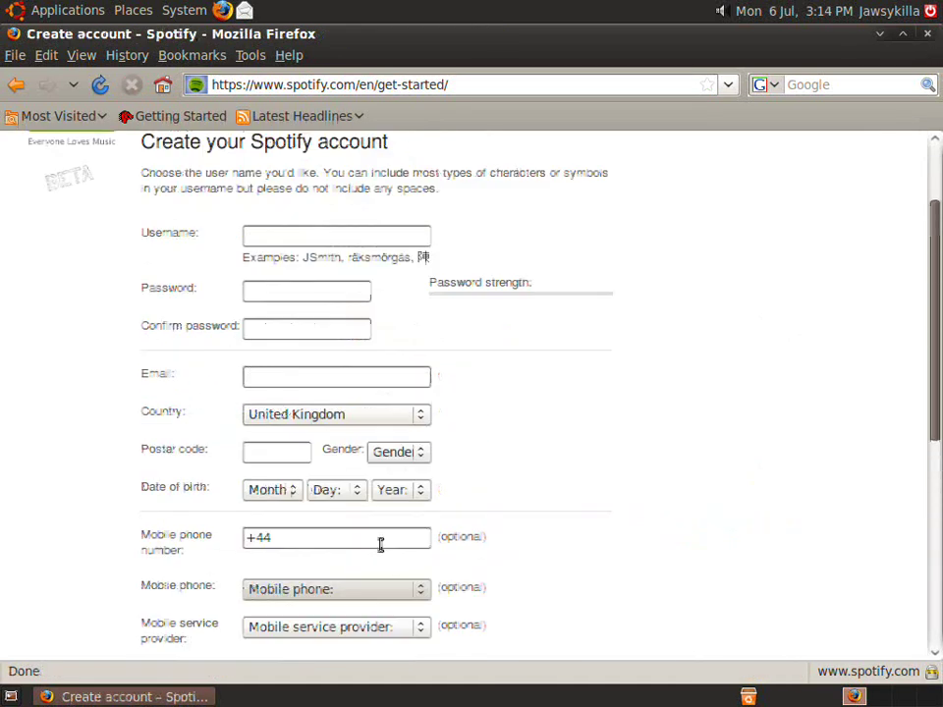
scroll(381, 543, up, 2)
Log in to the Spotify website, decline saving the password, and go to the Download page
click(845, 156)
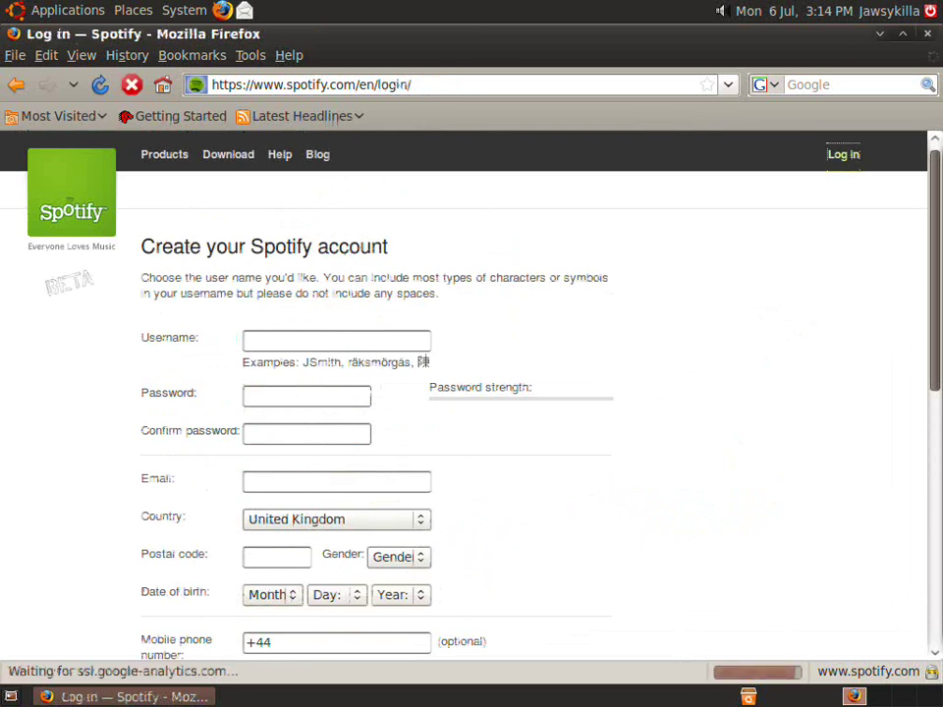
text(jawsy)
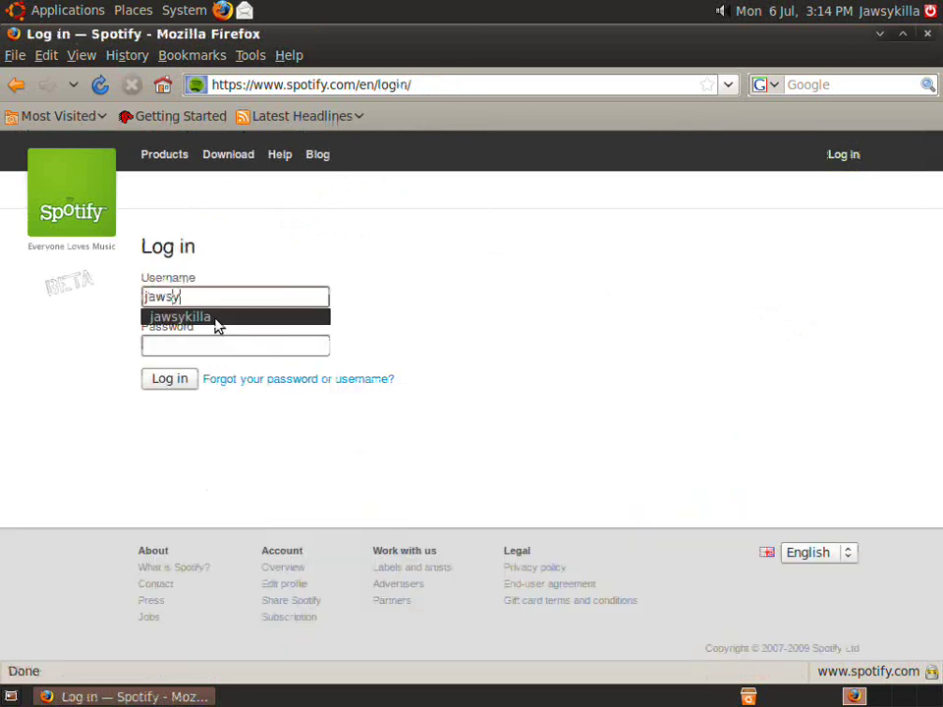
text(killa)
key(Tab)
text(••••)
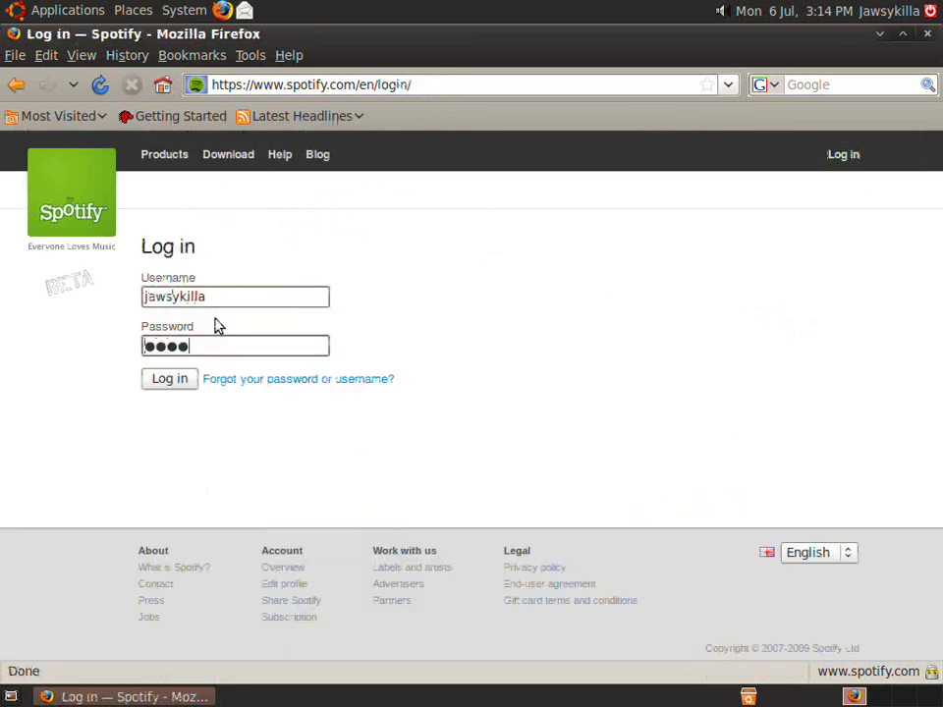
text(••••••)
key(Return)
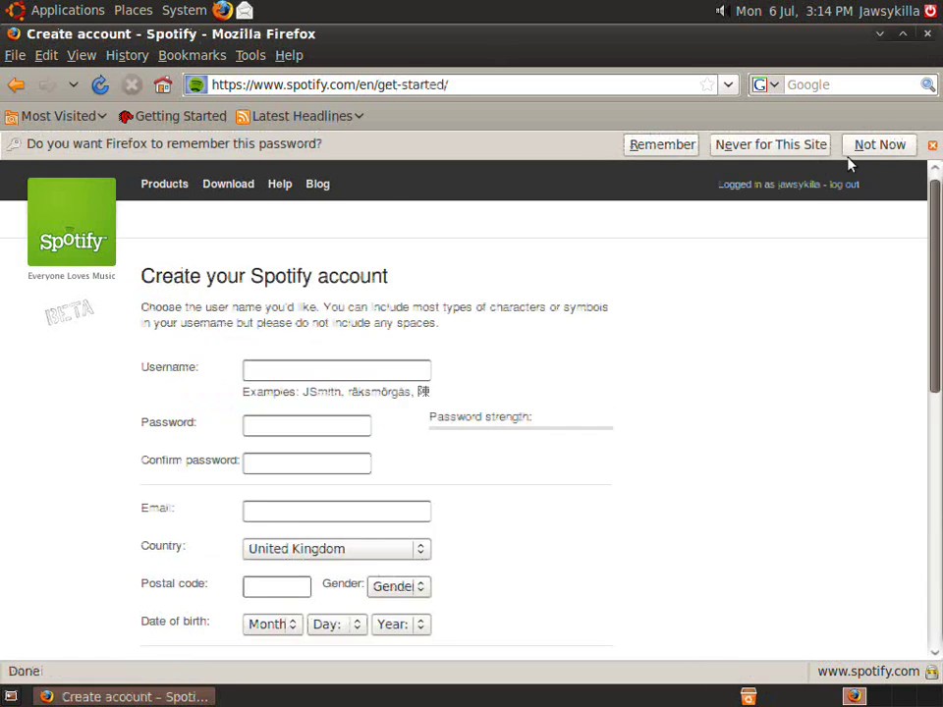
click(882, 146)
click(224, 157)
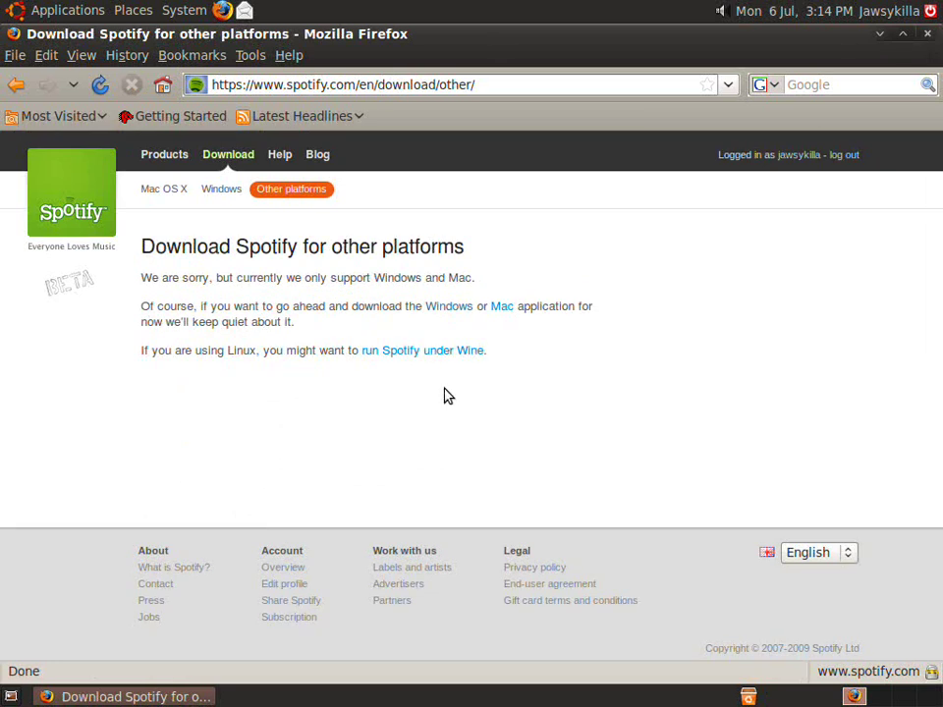
Download Spotify Installer.exe for Windows and confirm saving it
click(445, 306)
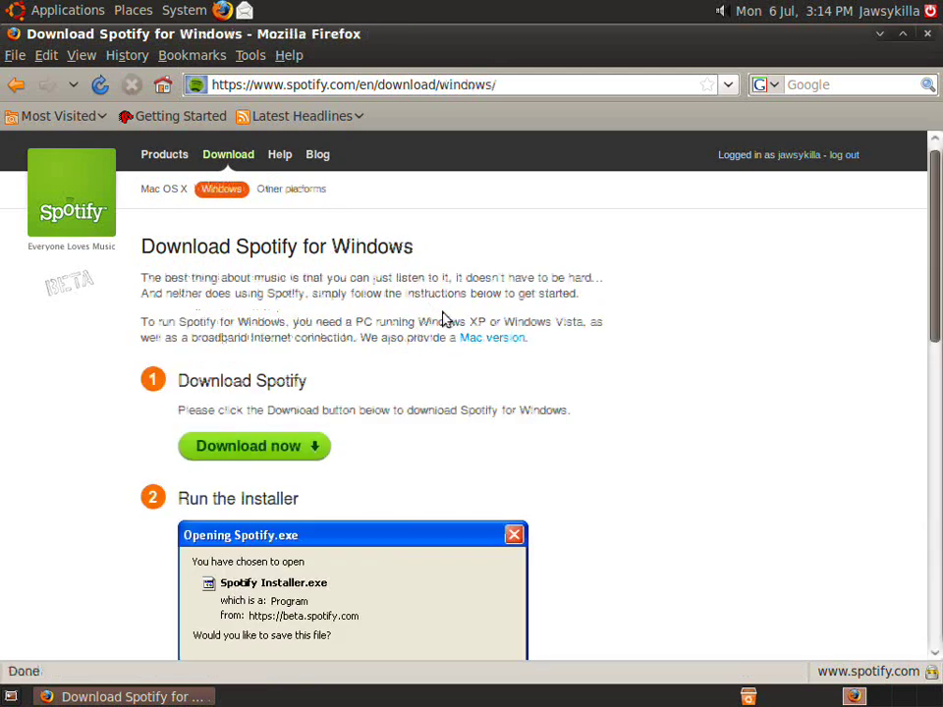
click(253, 449)
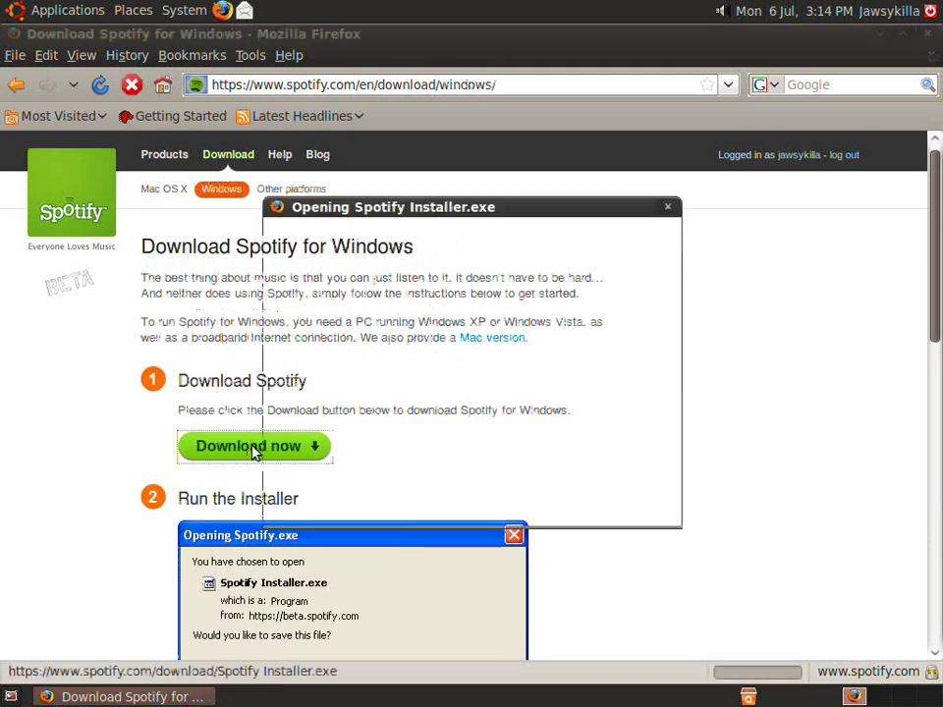
click(617, 470)
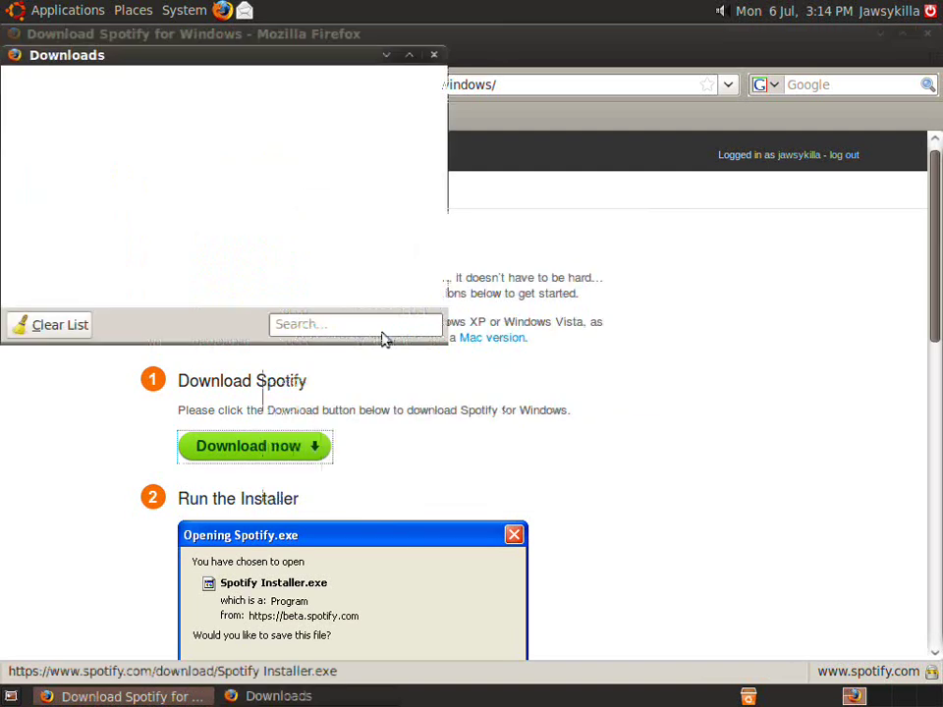
Clear the finished downloads list and quit Firefox, leaving the installer on the desktop
click(59, 324)
click(434, 56)
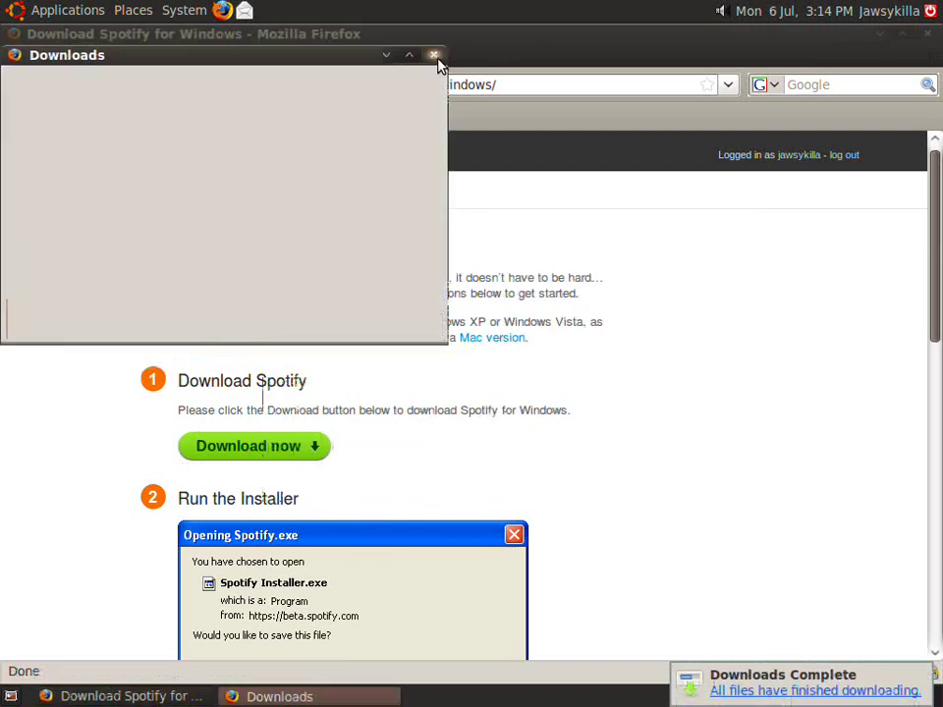
click(924, 34)
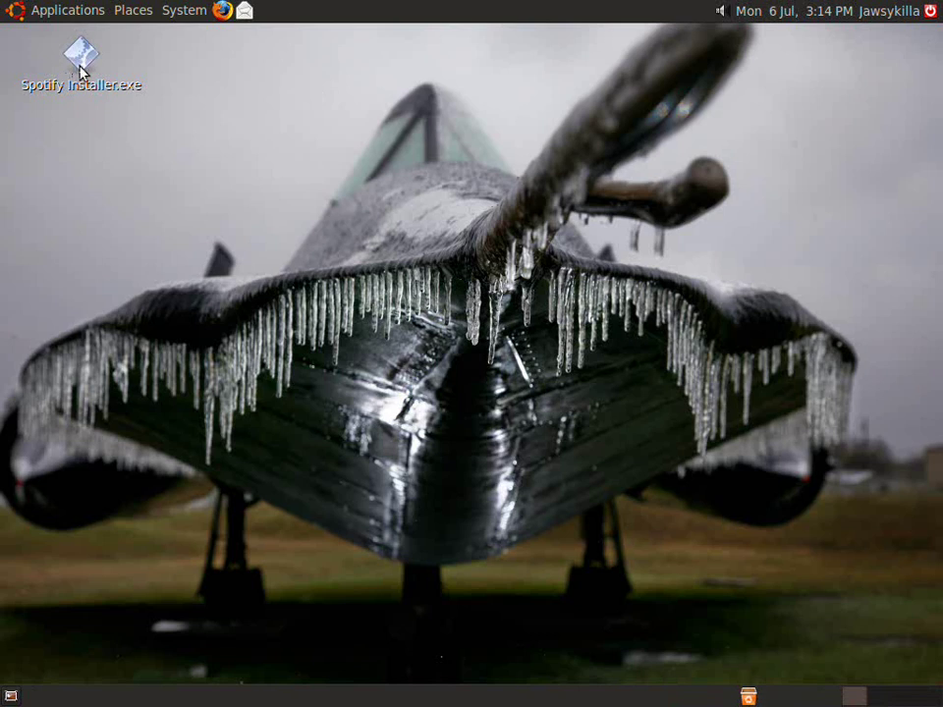
Run Spotify Installer.exe with Wine Windows Program Loader and install to the default folder
right_click(81, 71)
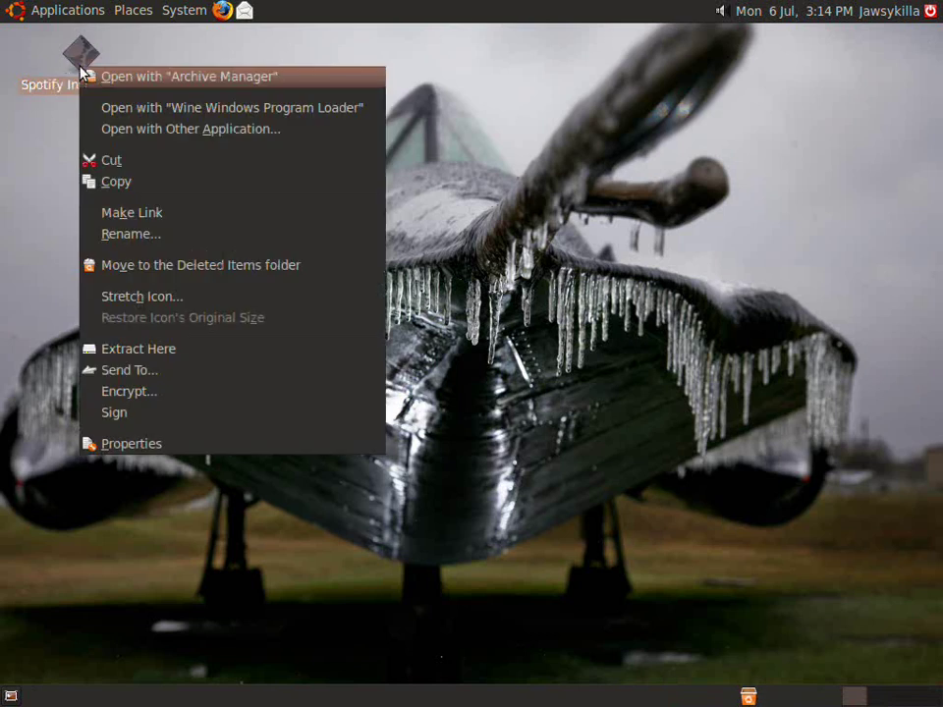
click(152, 113)
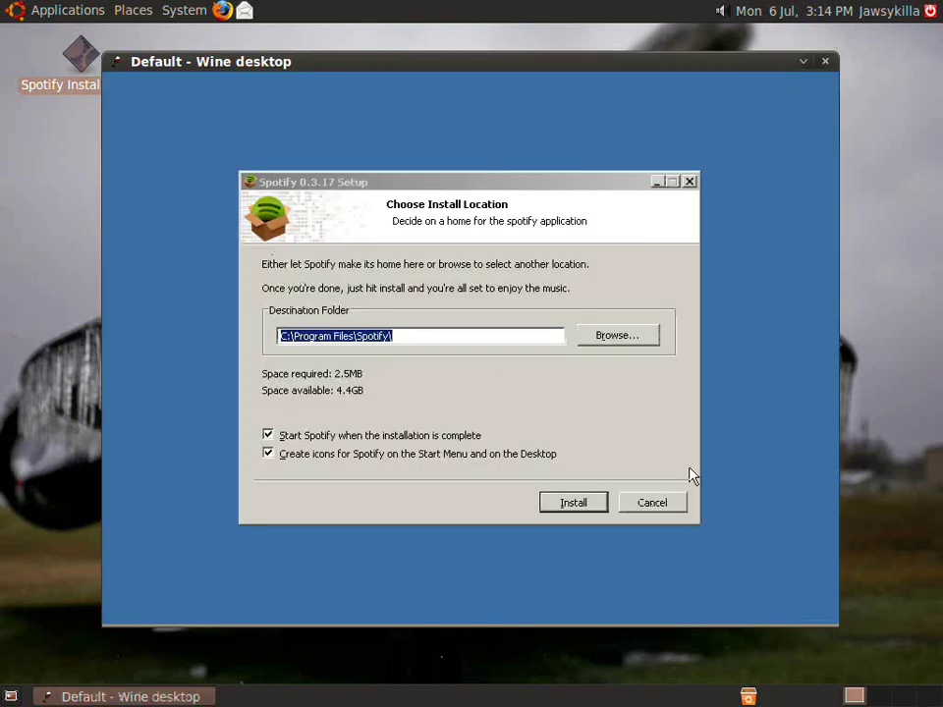
click(600, 511)
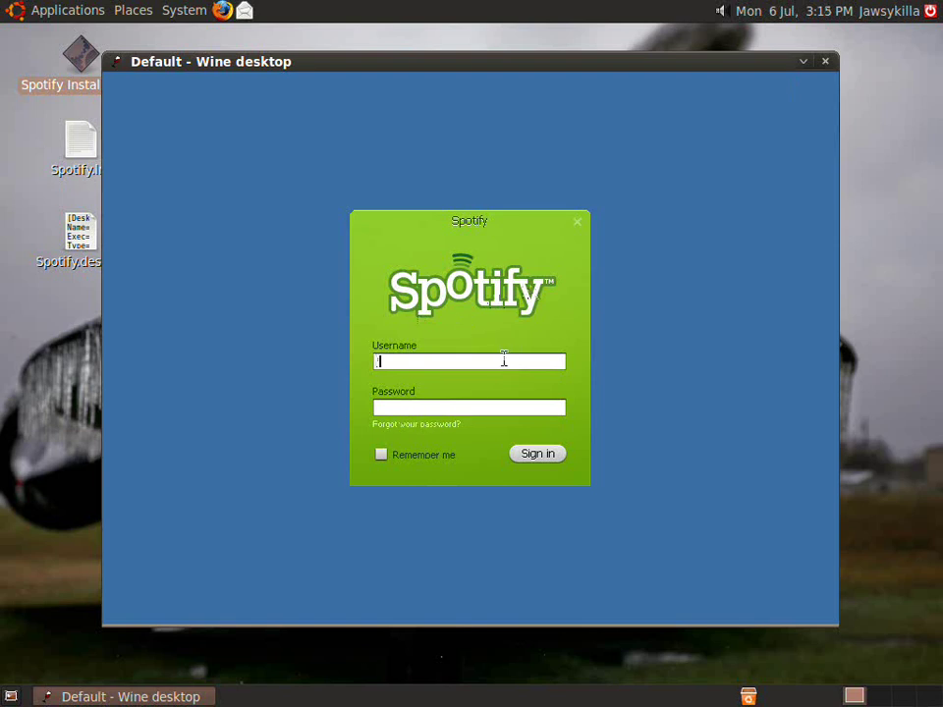
text(jawsykilla)
Sign in with Remember me ticked and disable the introduction window at startup
key(Tab)
text(*********)
click(428, 458)
click(564, 458)
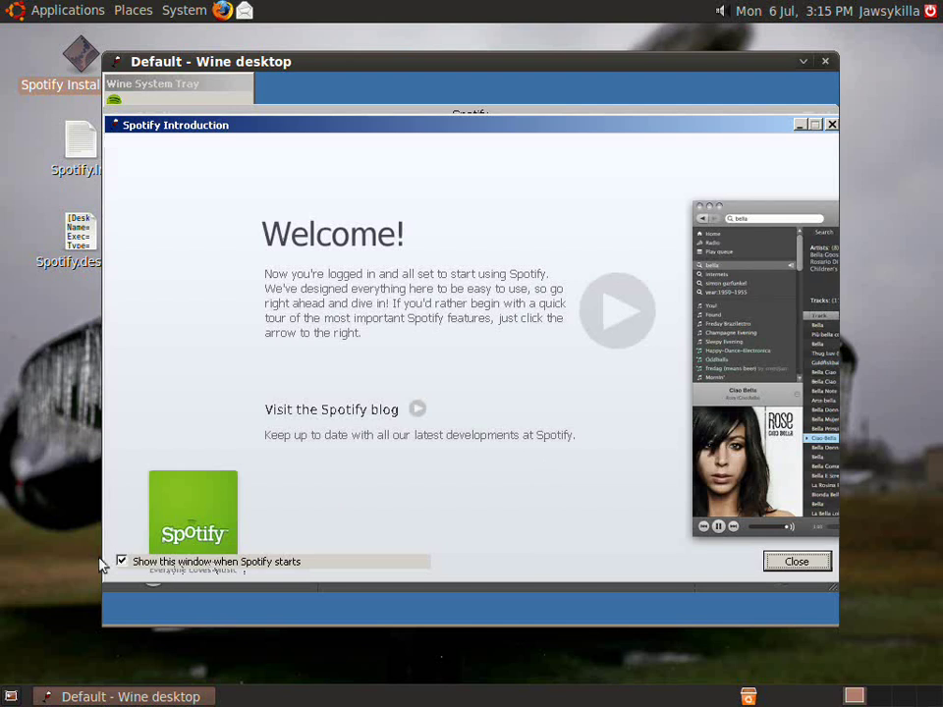
click(121, 561)
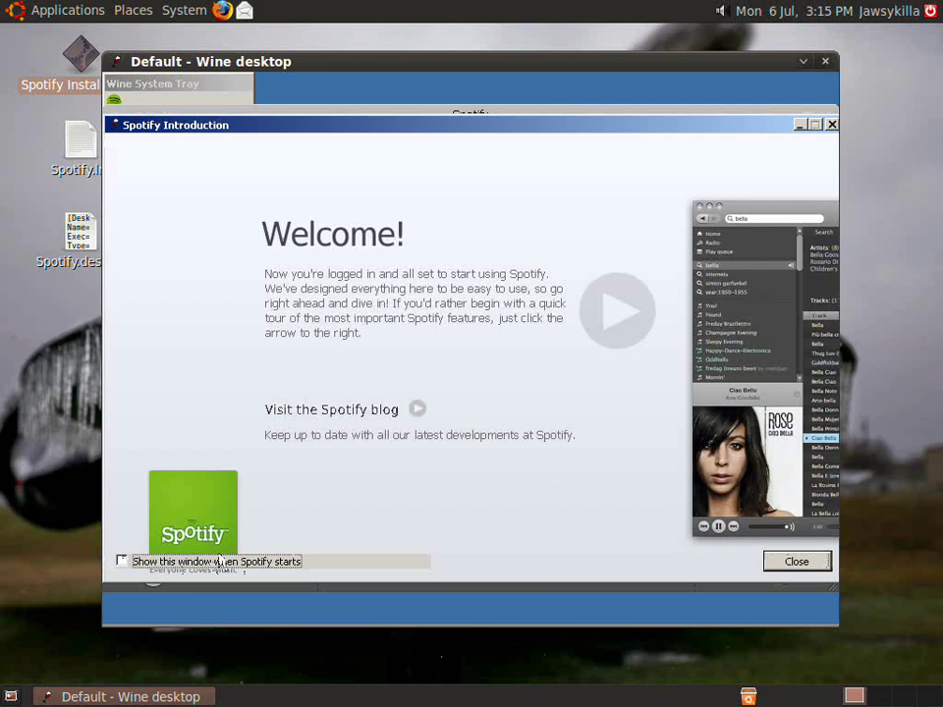
click(778, 563)
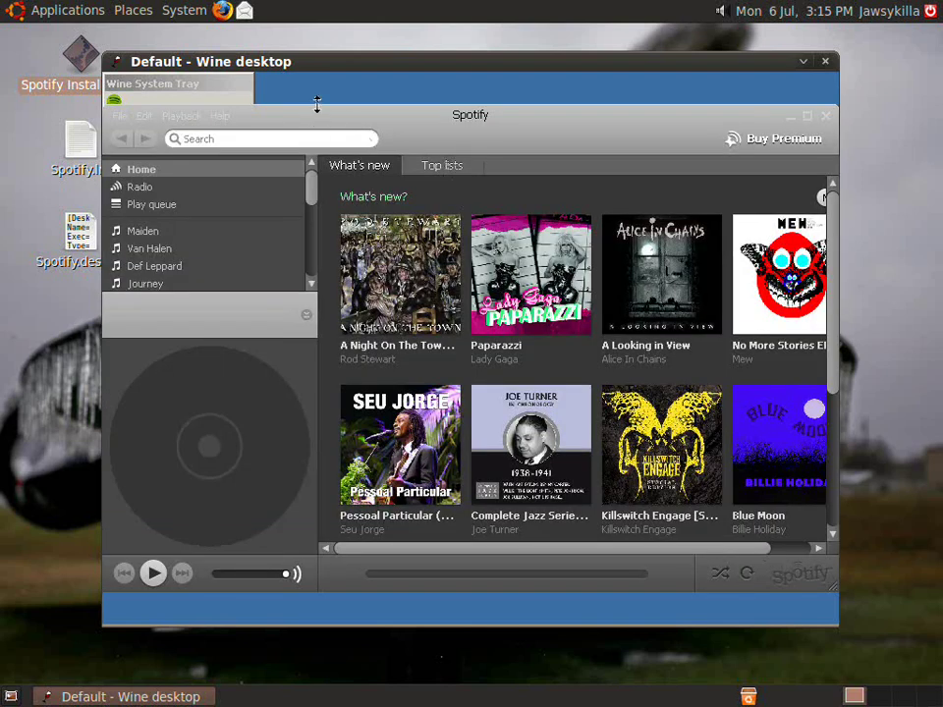
Enlarge the window, play Brighter Than a Thousand Suns from the Maiden playlist, then pause it
drag(315, 102, 327, 16)
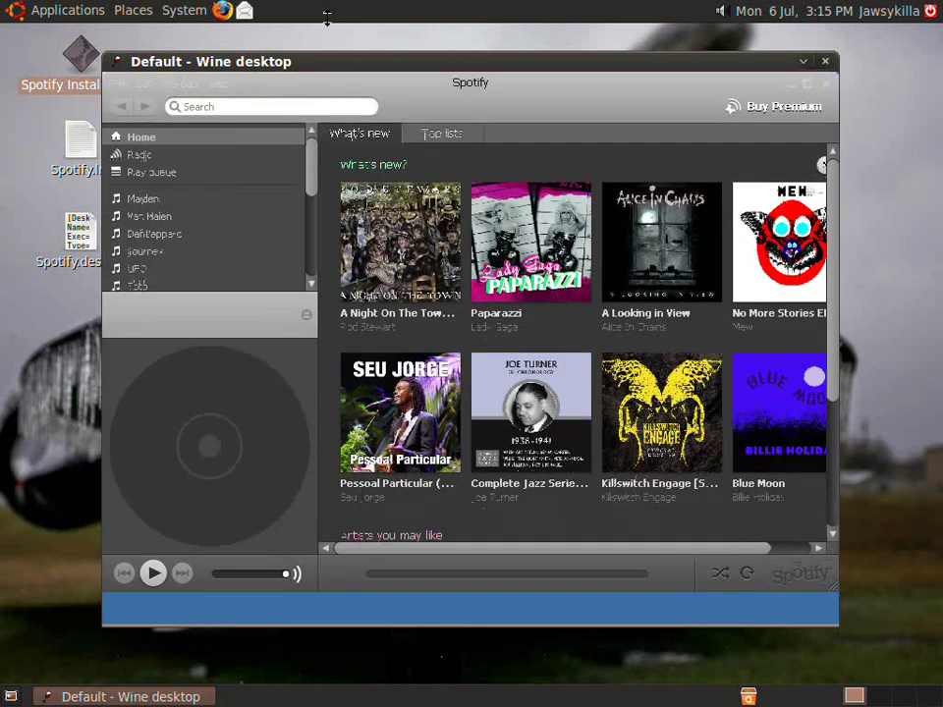
click(138, 199)
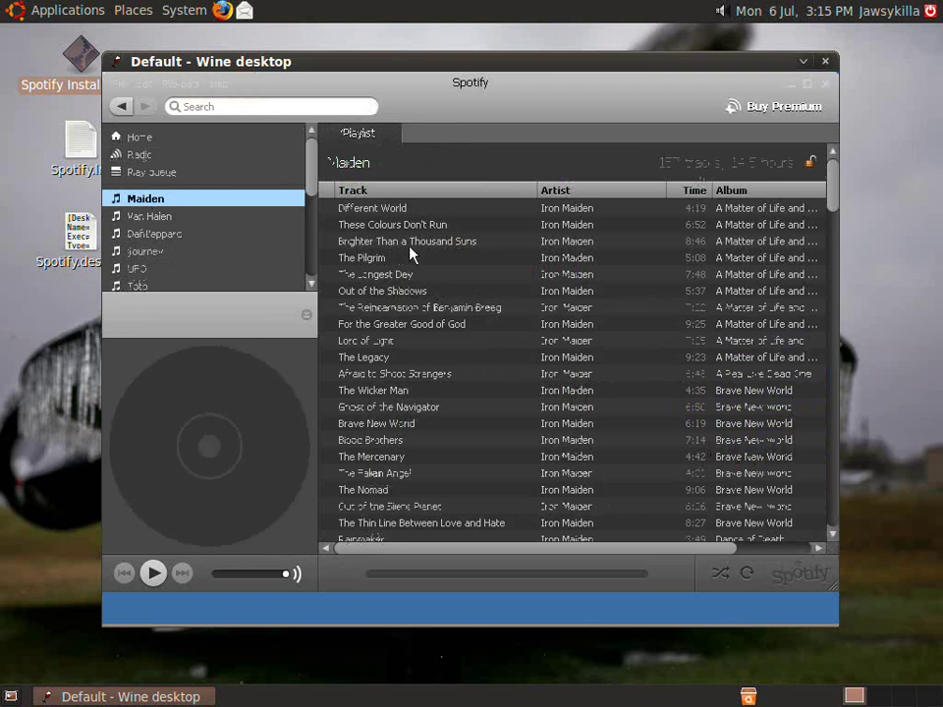
double_click(413, 246)
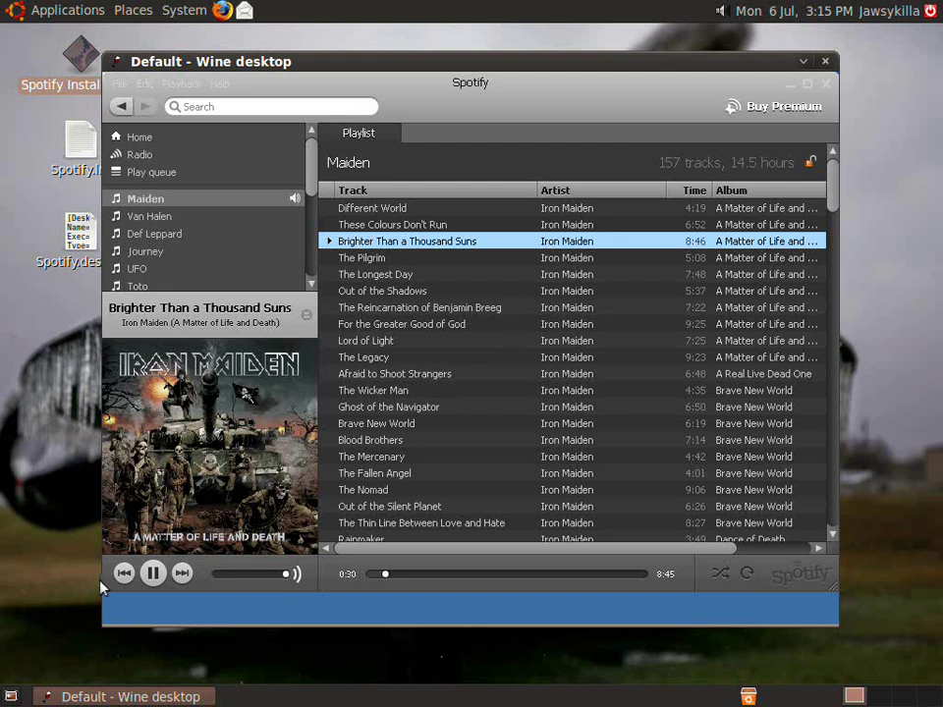
click(160, 578)
click(317, 101)
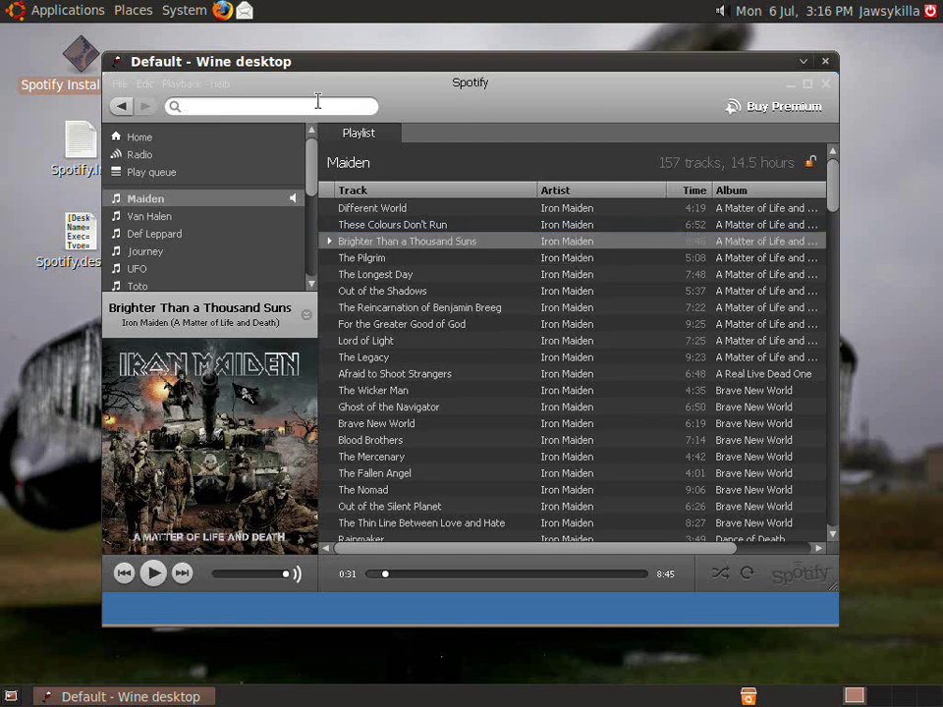